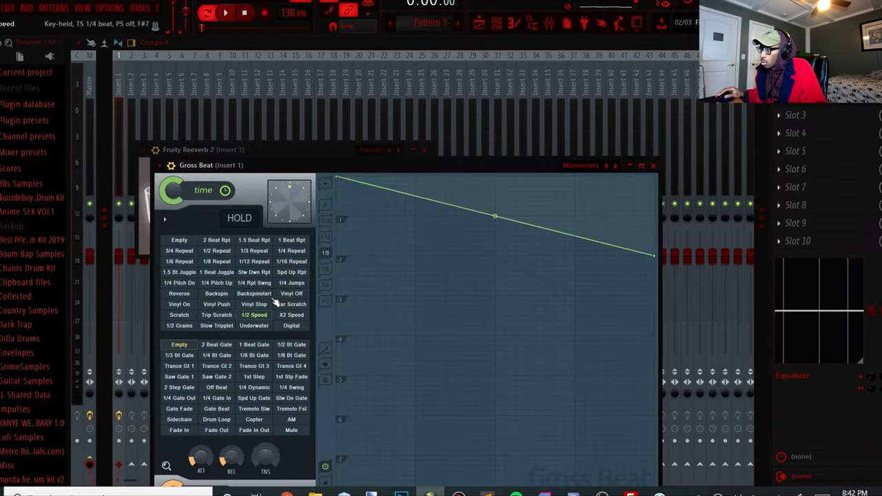
Transpose all Dark Piano notes up one octave in the piano roll and maximise the piano roll.
{"action": "left_click", "coordinate": [559, 22]}
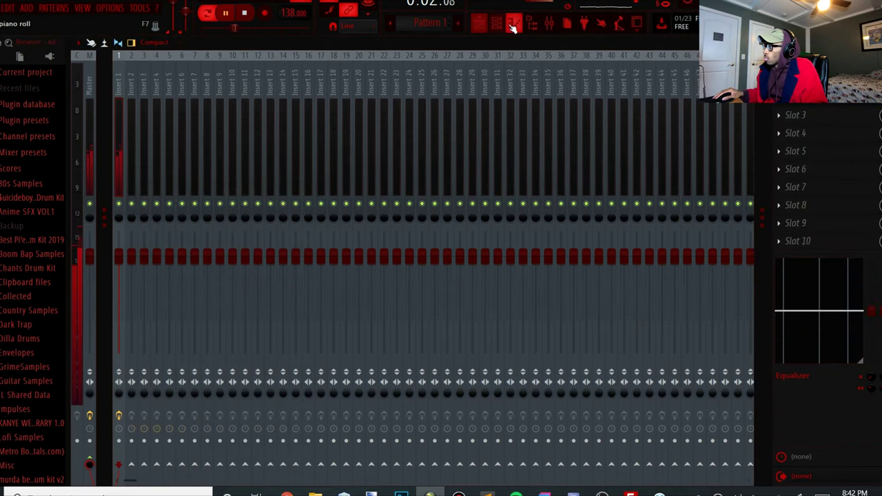
{"action": "left_click", "coordinate": [514, 24]}
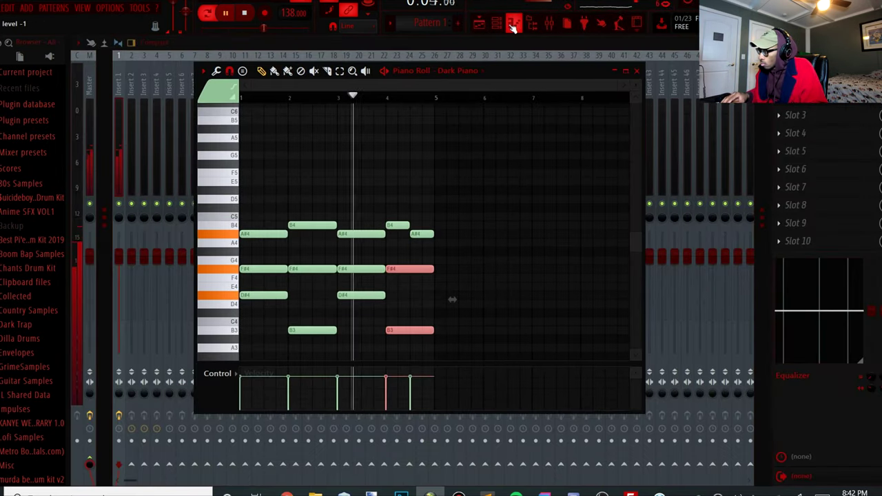
{"action": "key", "text": "ctrl+Up"}
{"action": "key", "text": "ctrl+Down"}
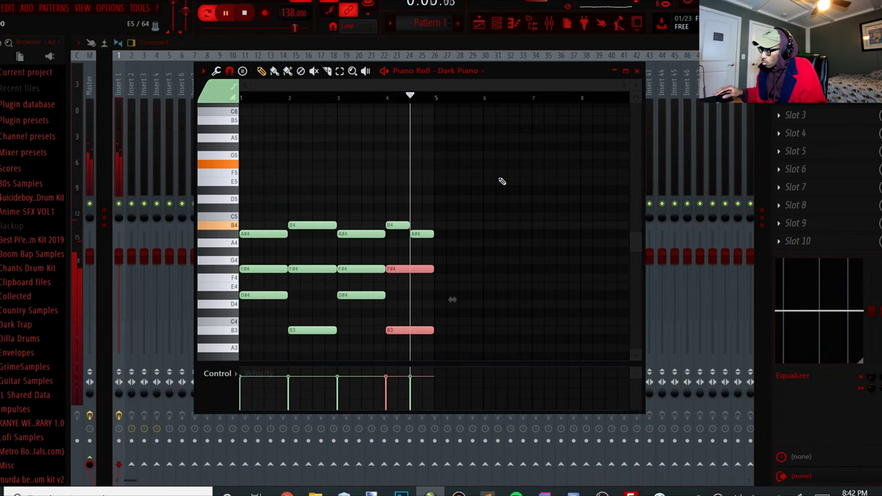
{"action": "key", "text": "ctrl+a"}
{"action": "key", "text": "ctrl+Up"}
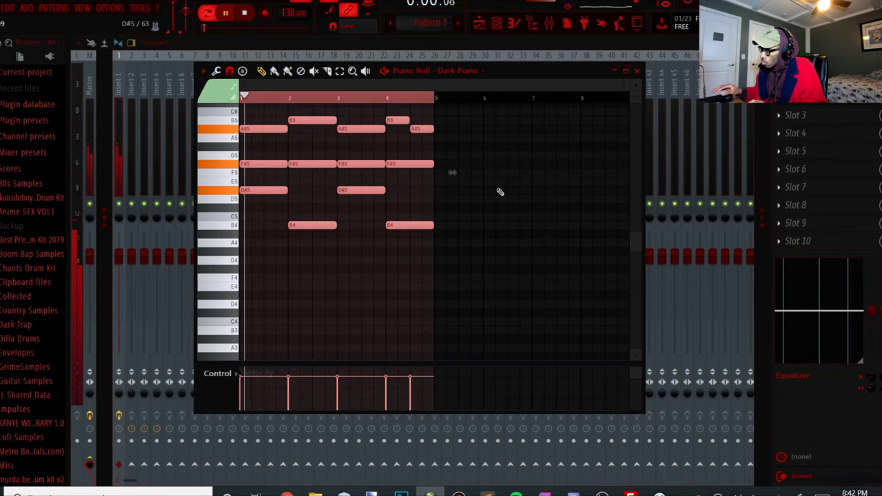
{"action": "left_click", "coordinate": [626, 70]}
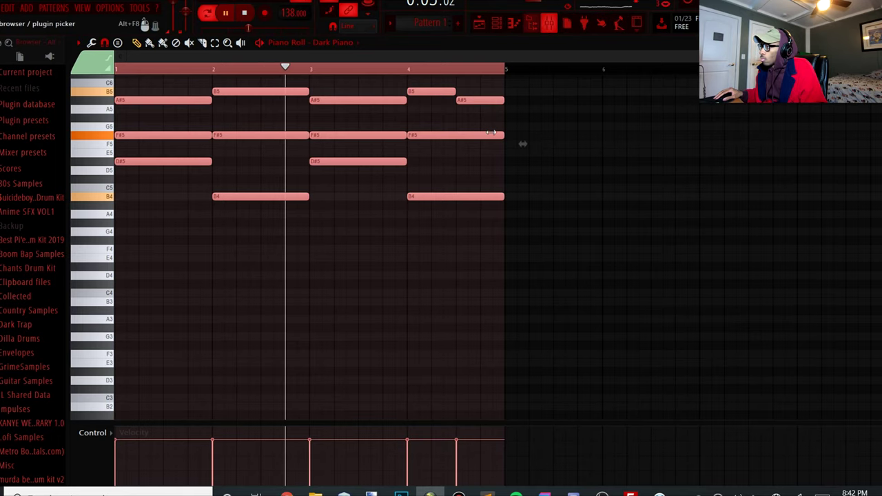
Transpose the whole Dark Piano chord progression down one semitone so the first chord is D5, F5 and A5, and play it.
{"action": "left_click", "coordinate": [298, 267], "text": "ctrl"}
{"action": "scroll", "coordinate": [309, 264], "scroll_direction": "up", "scroll_amount": 1}
{"action": "scroll", "coordinate": [507, 257], "scroll_direction": "up", "scroll_amount": 3}
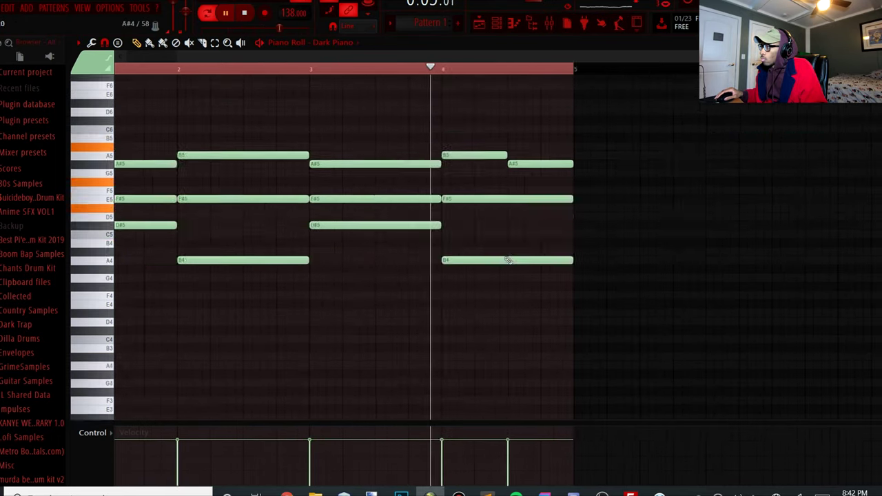
{"action": "key", "text": "space"}
{"action": "scroll", "coordinate": [331, 232], "scroll_direction": "down", "scroll_amount": 1}
{"action": "key", "text": "Down"}
{"action": "key", "text": "Down"}
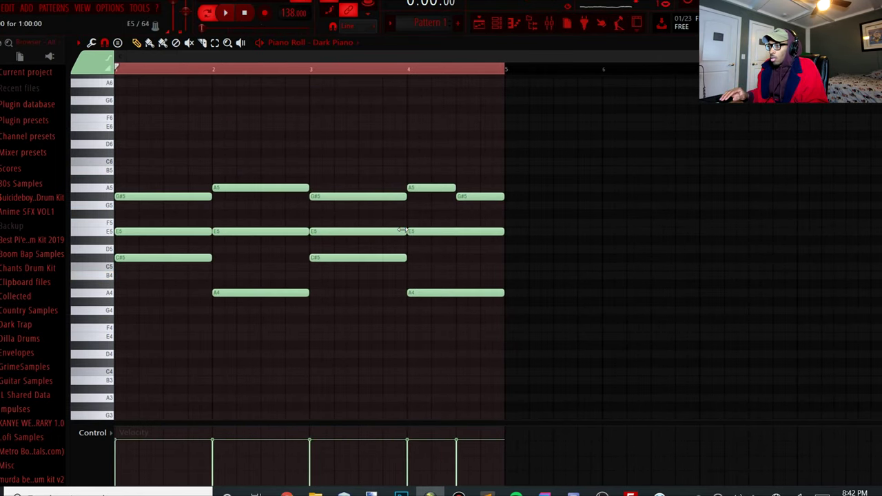
{"action": "key", "text": "Up"}
{"action": "key", "text": "space"}
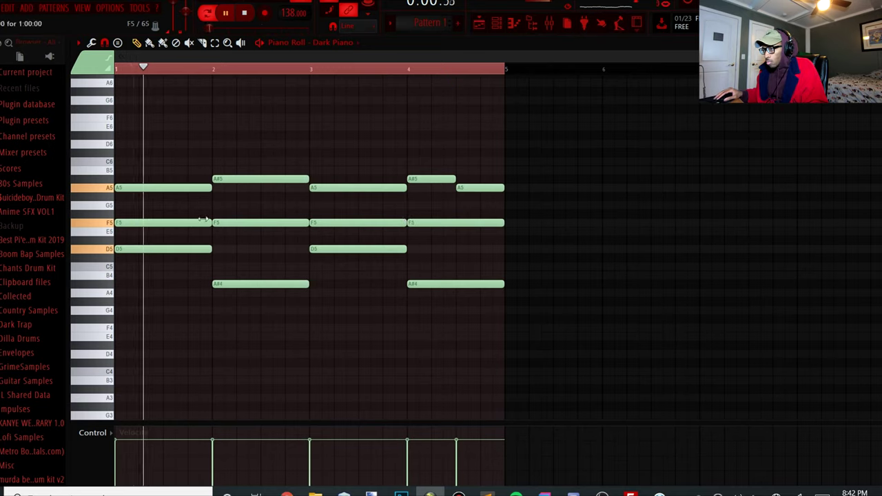
Open Fruity Reeverb 2 on mixer Insert 1 and lower its wet level while the pattern plays.
{"action": "left_click", "coordinate": [550, 24]}
{"action": "left_click", "coordinate": [496, 24]}
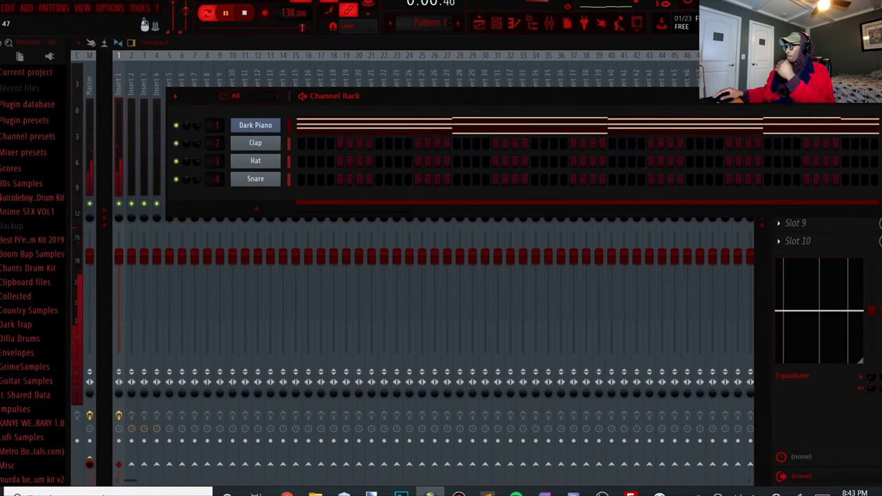
{"action": "key", "text": "F6"}
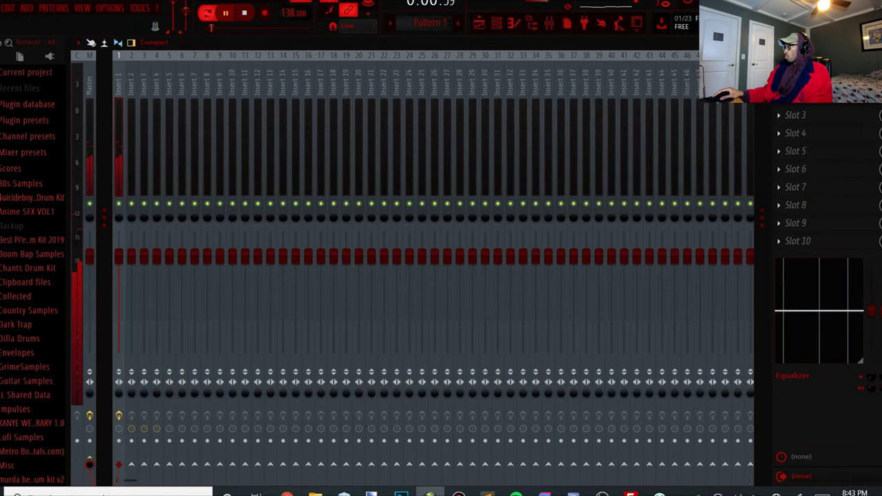
{"action": "left_click", "coordinate": [835, 102]}
{"action": "left_click", "coordinate": [827, 80]}
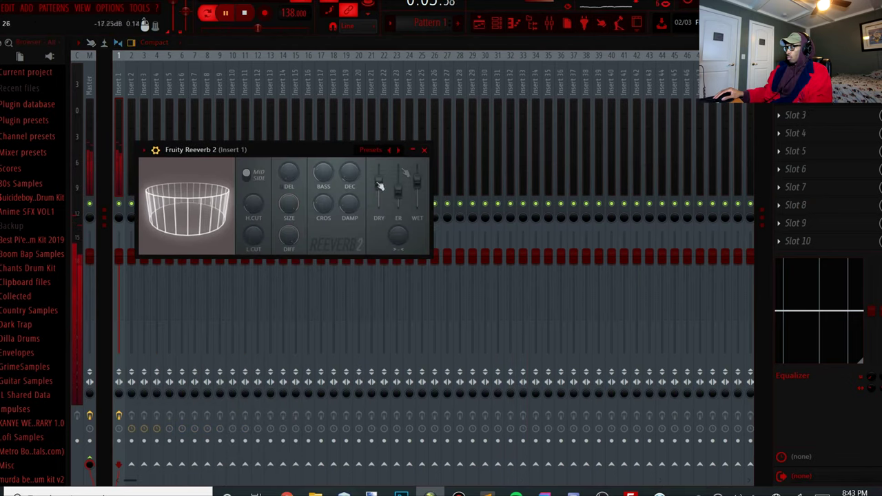
{"action": "left_click_drag", "start_coordinate": [383, 183], "coordinate": [418, 180]}
{"action": "key", "text": "F6"}
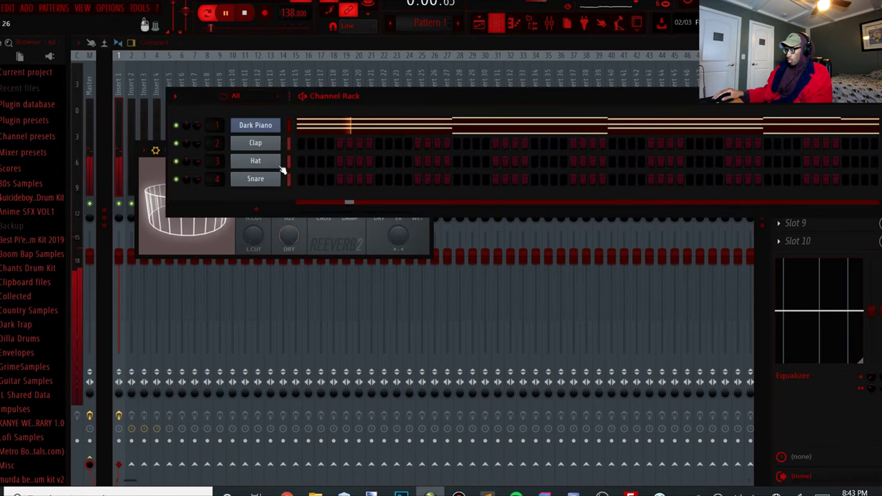
{"action": "left_click", "coordinate": [374, 251]}
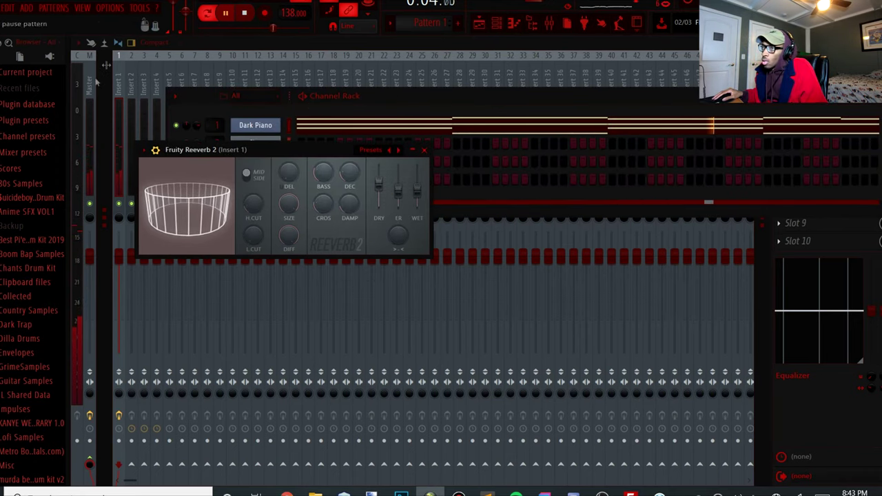
Stop playback and add an Omnisphere instrument to the channel rack from the plugin database.
{"action": "left_click", "coordinate": [48, 56]}
{"action": "key", "text": "space"}
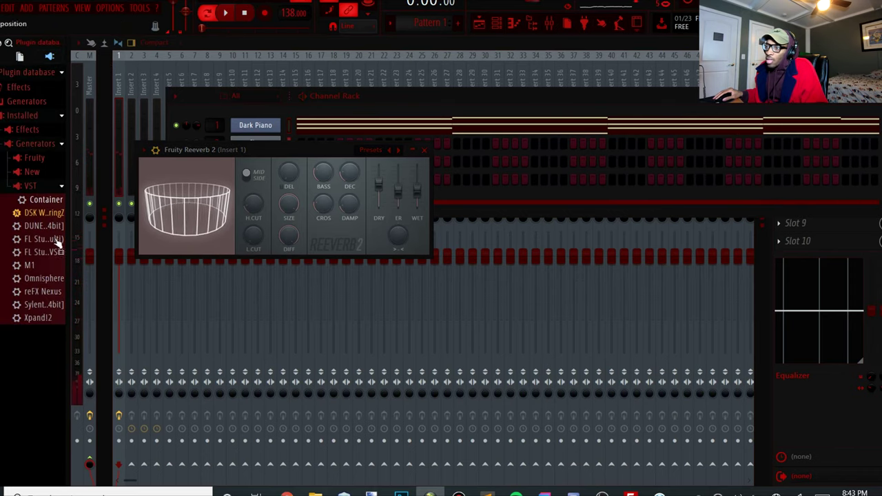
{"action": "left_click_drag", "start_coordinate": [41, 279], "coordinate": [348, 126]}
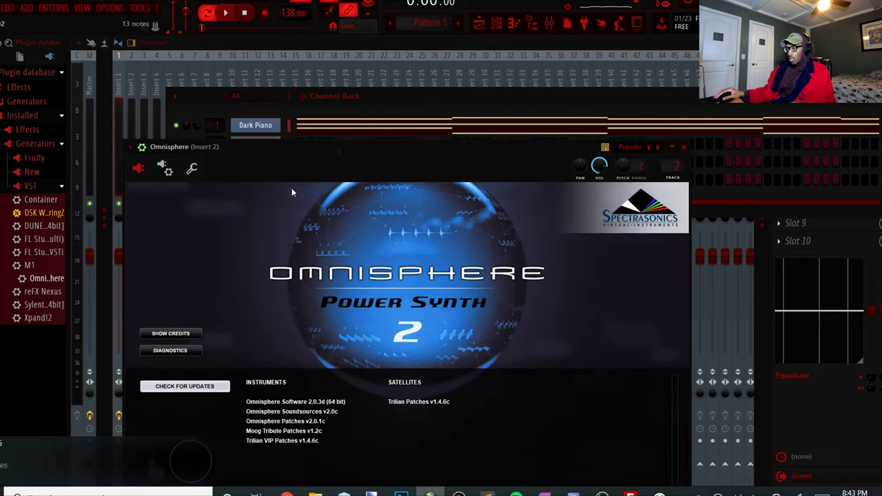
{"action": "key", "text": "space"}
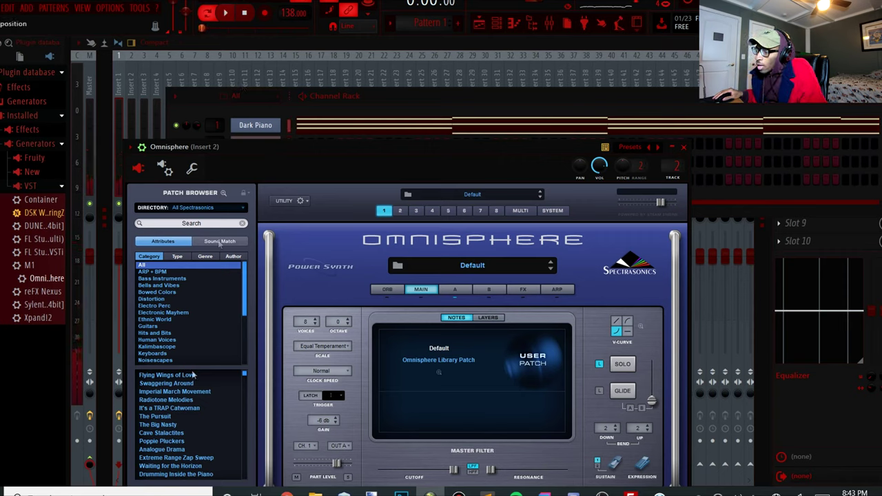
Audition Omnisphere's Human Voices patches such as Oolelalo and Pod People, load Japanese Children's Choir and play the pattern.
{"action": "scroll", "coordinate": [177, 351], "scroll_direction": "down", "scroll_amount": 2}
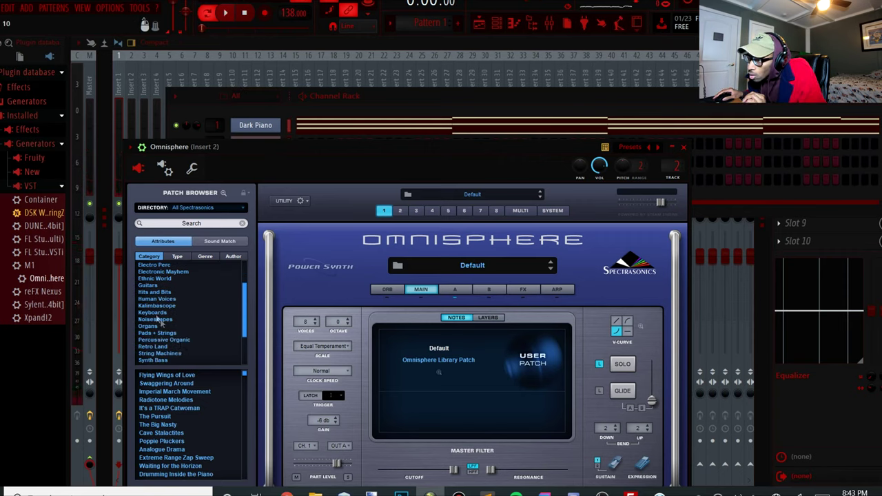
{"action": "scroll", "coordinate": [166, 330], "scroll_direction": "down", "scroll_amount": 1}
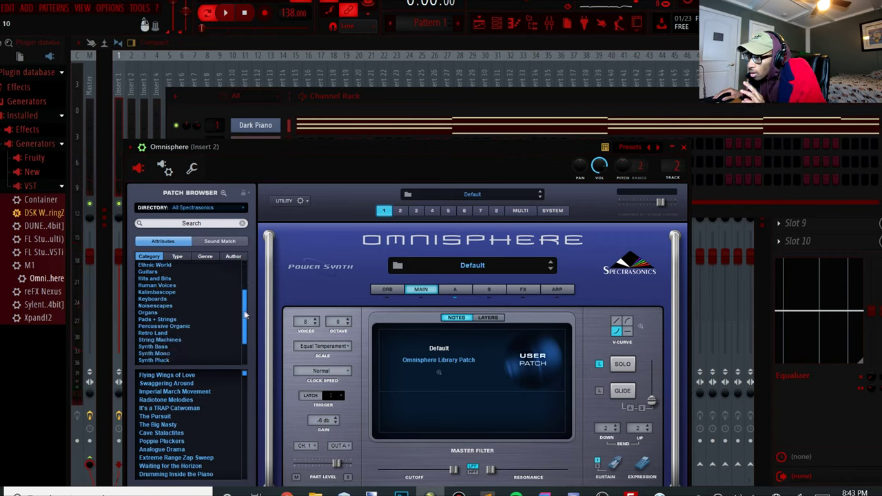
{"action": "mouse_move", "coordinate": [244, 318]}
{"action": "left_mouse_down"}
{"action": "mouse_move", "coordinate": [243, 345]}
{"action": "mouse_move", "coordinate": [247, 318]}
{"action": "left_mouse_up"}
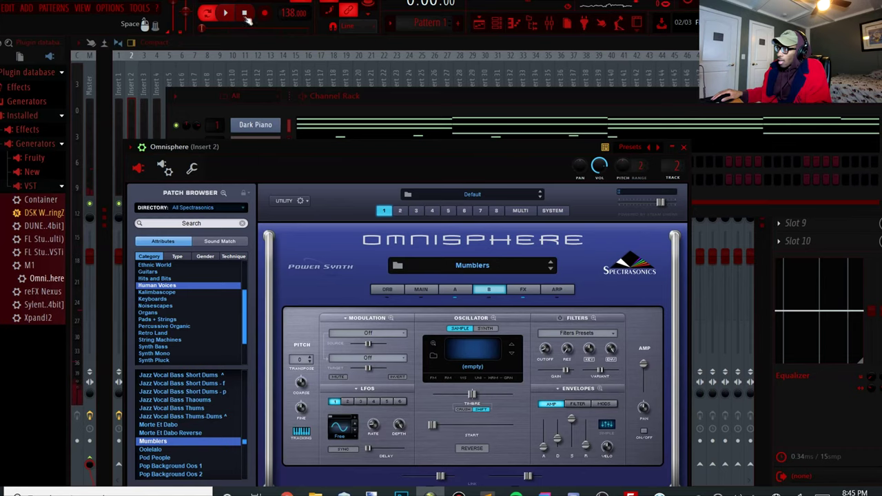
{"action": "left_click", "coordinate": [153, 449]}
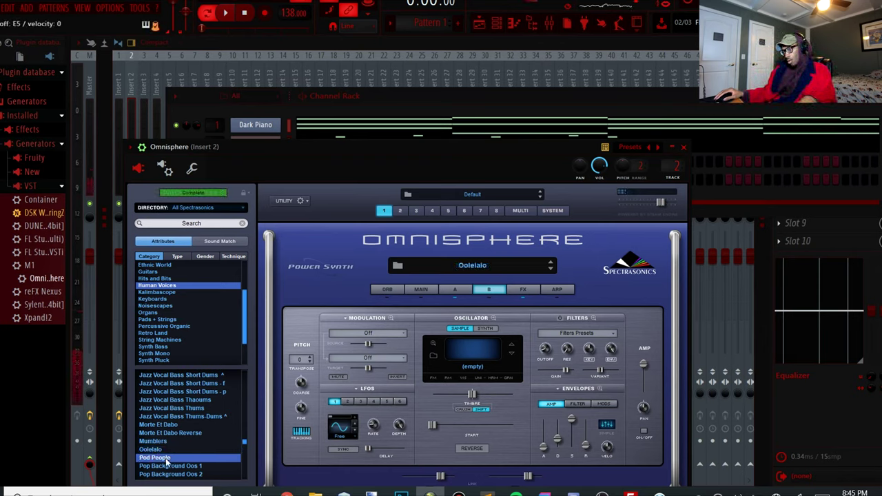
{"action": "scroll", "coordinate": [192, 461], "scroll_direction": "down", "scroll_amount": 3}
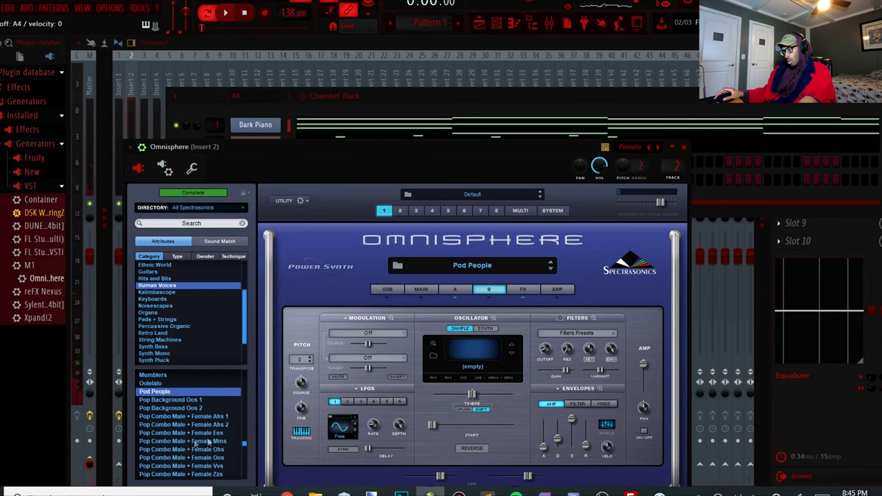
{"action": "scroll", "coordinate": [220, 435], "scroll_direction": "up", "scroll_amount": 10}
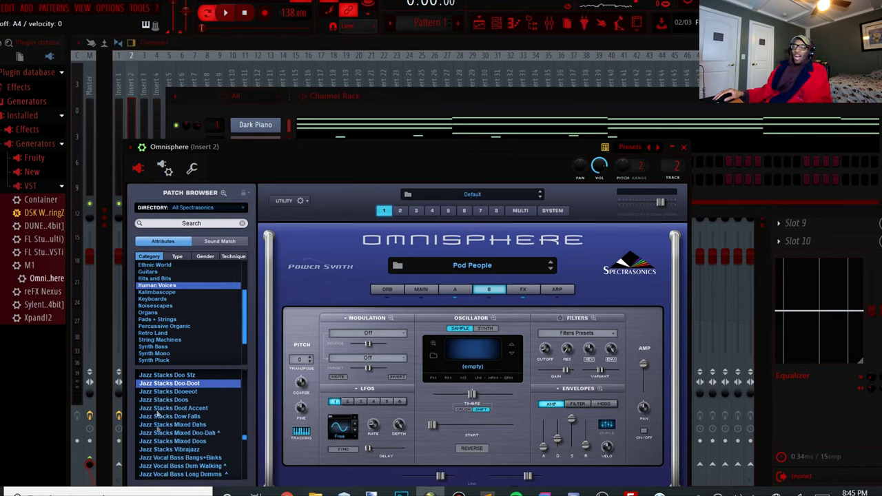
{"action": "scroll", "coordinate": [161, 433], "scroll_direction": "up", "scroll_amount": 5}
{"action": "left_click", "coordinate": [161, 441]}
{"action": "key", "text": "space"}
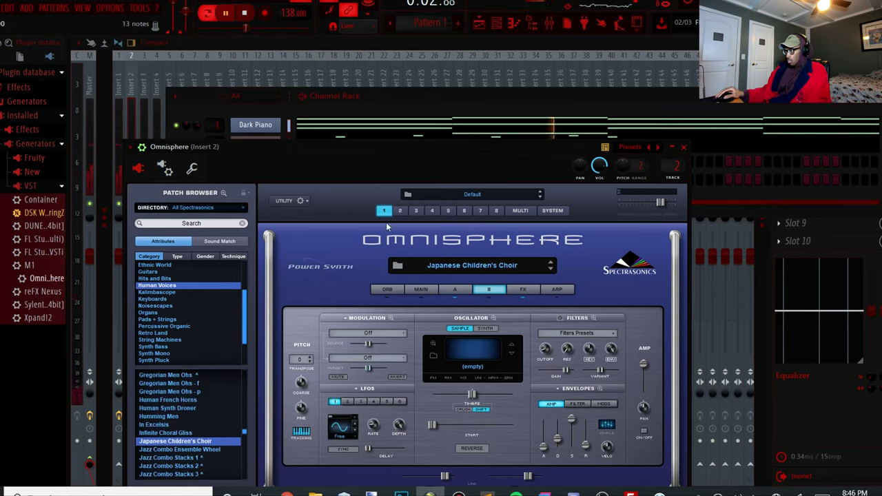
Duplicate all Omnisphere notes from bars 1–2 into bars 3–4 in the piano roll.
{"action": "left_click", "coordinate": [494, 108]}
{"action": "left_click", "coordinate": [558, 149]}
{"action": "right_click", "coordinate": [313, 206]}
{"action": "key", "text": "ctrl+a"}
{"action": "scroll", "coordinate": [142, 259], "scroll_direction": "up", "scroll_amount": 2}
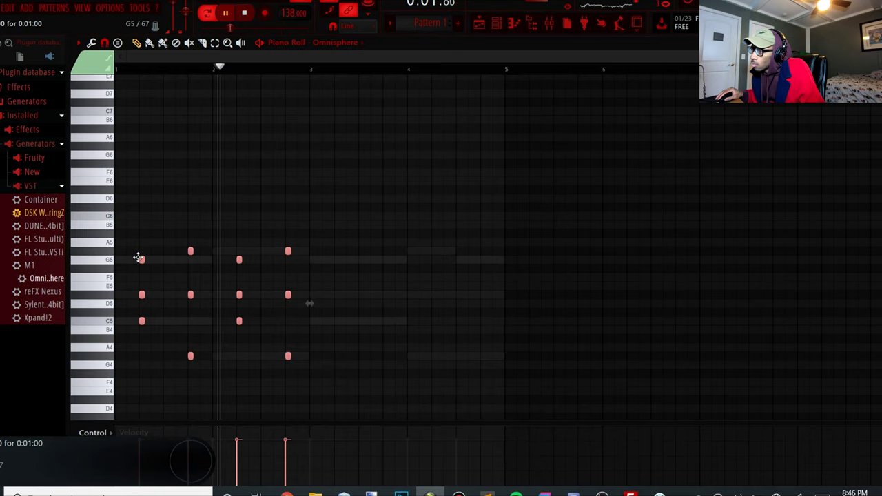
{"action": "mouse_move", "coordinate": [142, 259]}
{"action": "left_mouse_down"}
{"action": "mouse_move", "coordinate": [349, 267]}
{"action": "mouse_move", "coordinate": [316, 272]}
{"action": "mouse_move", "coordinate": [341, 276]}
{"action": "left_mouse_up"}
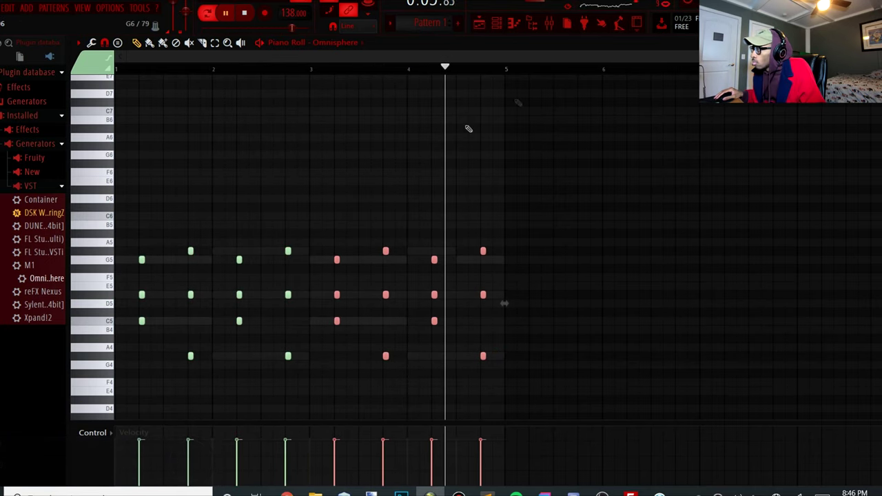
{"action": "left_click", "coordinate": [522, 136], "text": "ctrl"}
Try all the Omnisphere notes one octave higher and transpose them back down.
{"action": "left_click", "coordinate": [496, 23]}
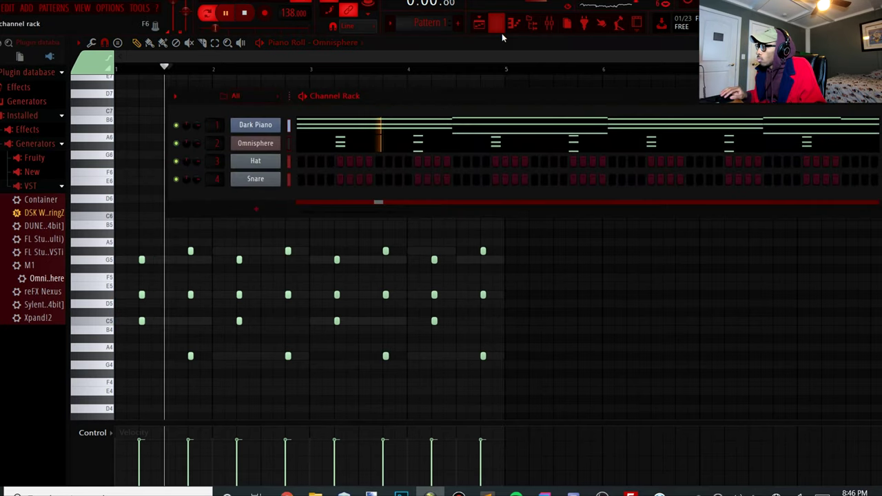
{"action": "left_click", "coordinate": [512, 23]}
{"action": "key", "text": "ctrl+a"}
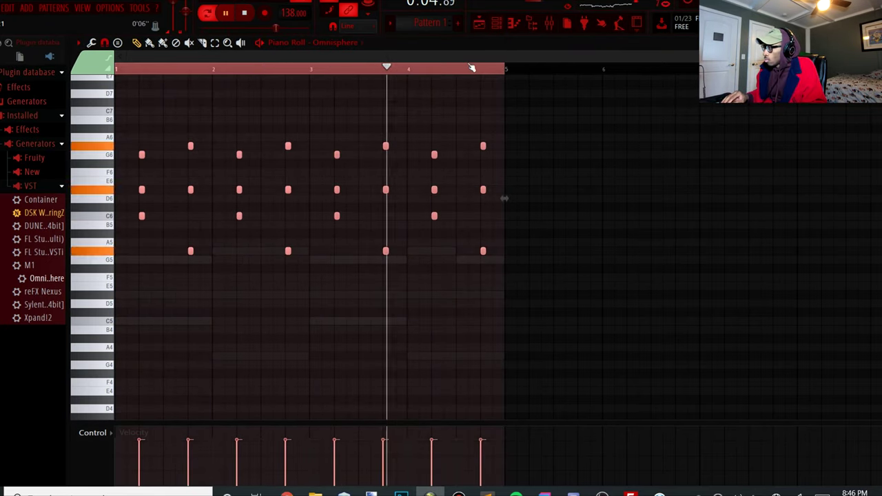
{"action": "key", "text": "ctrl+Down"}
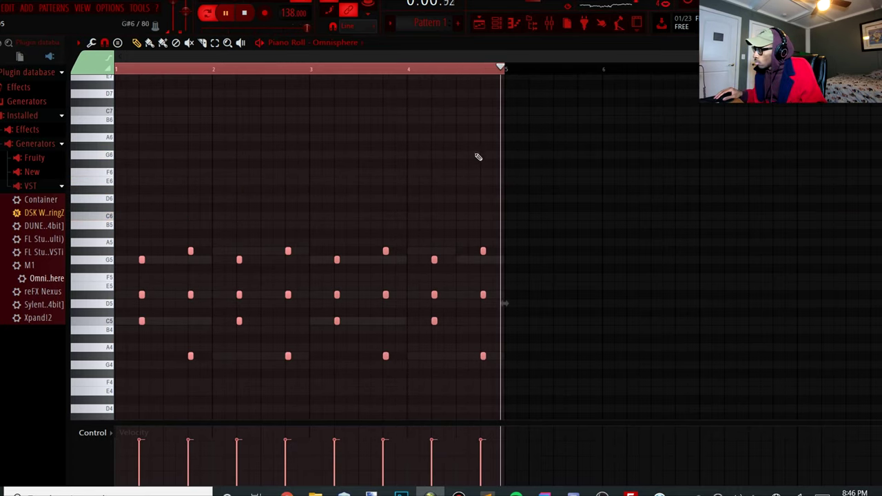
Reopen the Omnisphere instrument from the channel rack, stop playback and switch the browser back to all content.
{"action": "left_click", "coordinate": [500, 24]}
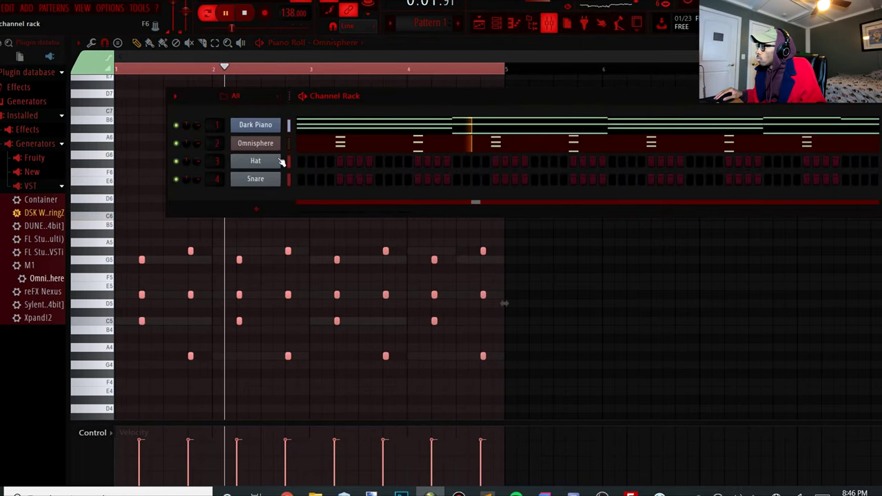
{"action": "left_click", "coordinate": [247, 141]}
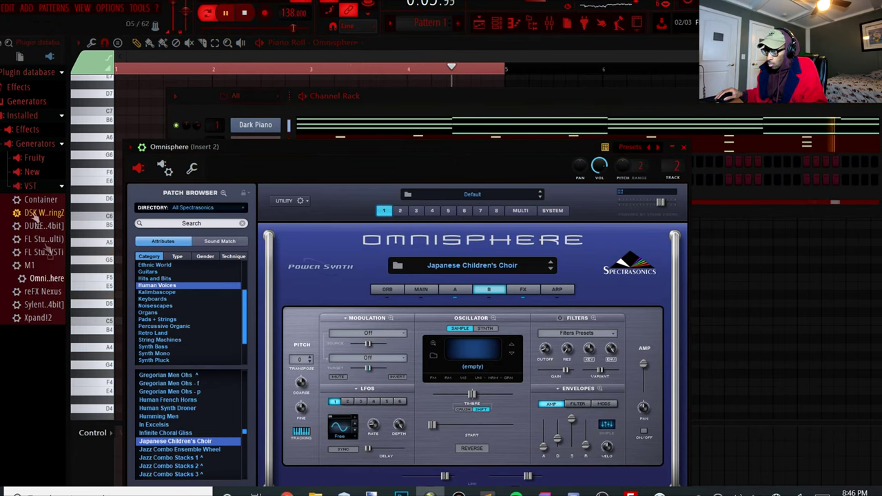
{"action": "key", "text": "space"}
{"action": "left_click", "coordinate": [2, 60]}
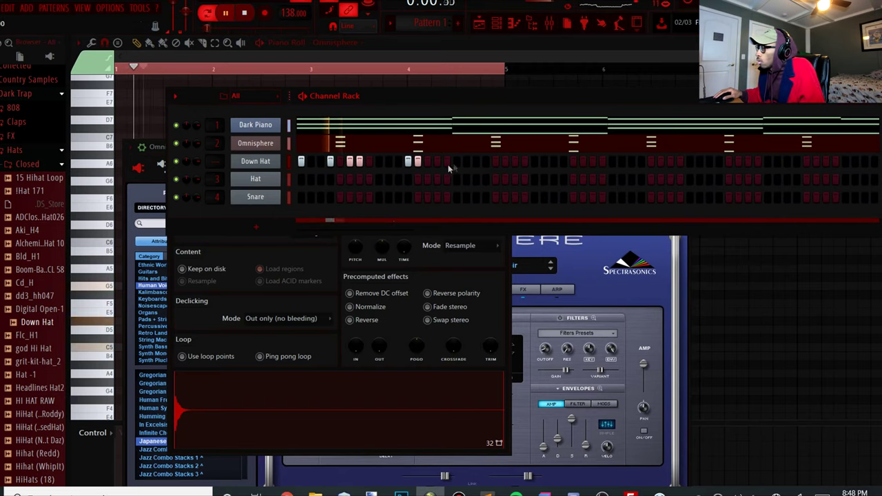
Remove the twelfth step of the Down Hat pattern and play it back to check the rhythm.
{"action": "key", "text": "space"}
{"action": "left_click", "coordinate": [410, 162]}
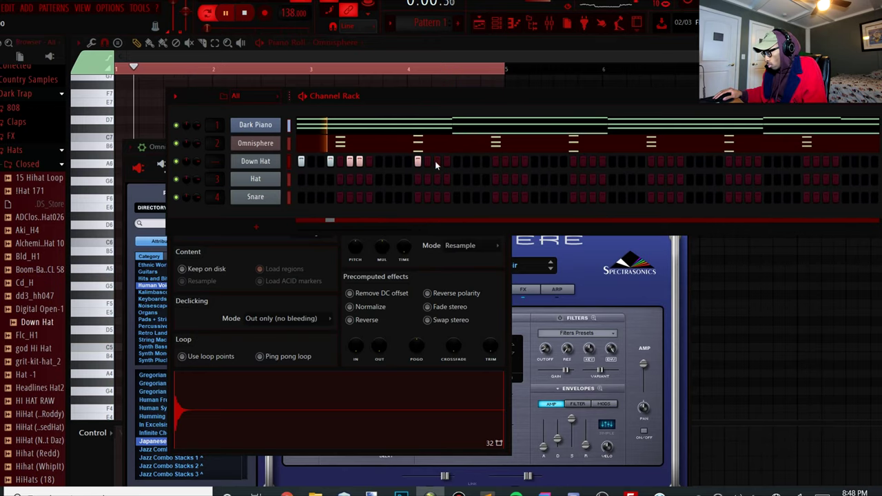
{"action": "key", "text": "space"}
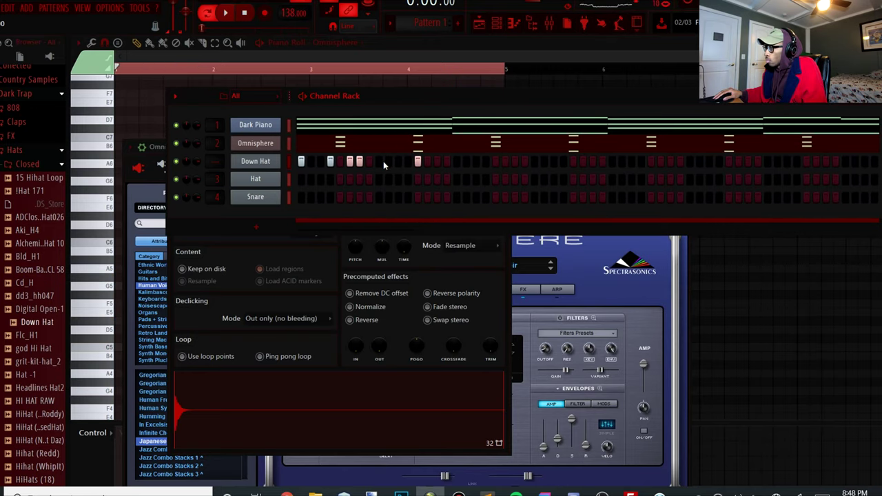
Open the Down Hat in the piano roll and chop a C5 note on beat 3 of bar 1 into a four-note roll.
{"action": "right_click", "coordinate": [277, 159]}
{"action": "left_click", "coordinate": [310, 161]}
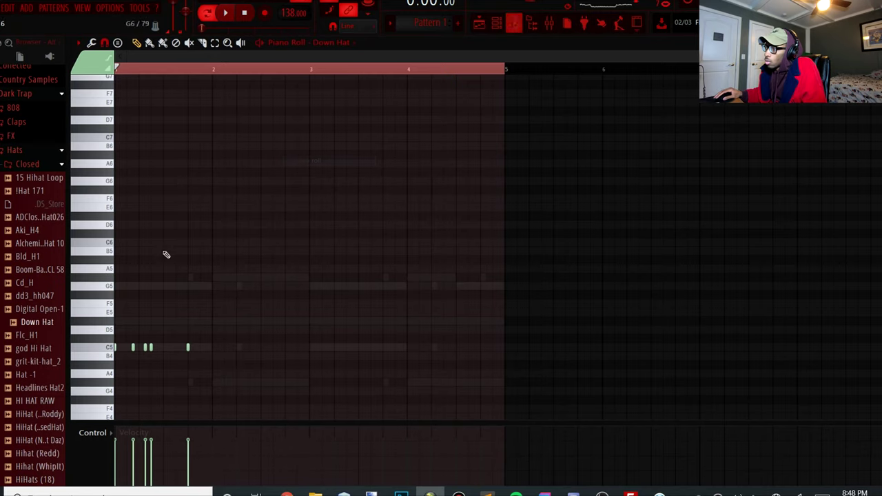
{"action": "scroll", "coordinate": [168, 277], "scroll_direction": "down", "scroll_amount": 3}
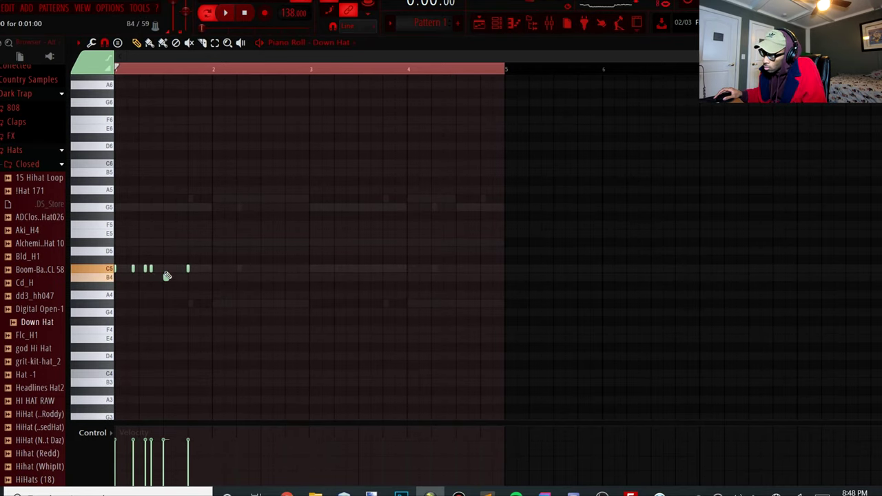
{"action": "scroll", "coordinate": [167, 277], "scroll_direction": "up", "scroll_amount": 3}
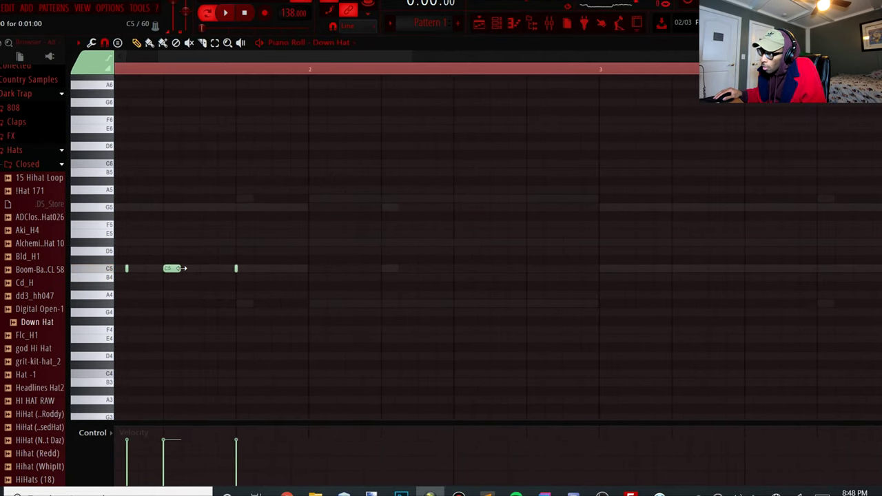
{"action": "key", "text": "ctrl+u"}
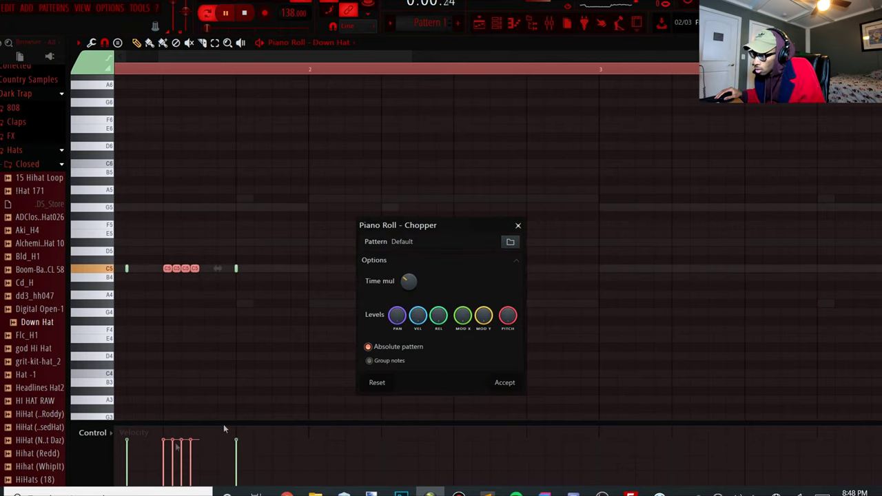
{"action": "left_click", "coordinate": [504, 383]}
Give the four roll notes rising velocities, move the roll to bar 1's seventh step and remove the single hits around it.
{"action": "left_click_drag", "start_coordinate": [164, 455], "coordinate": [205, 428]}
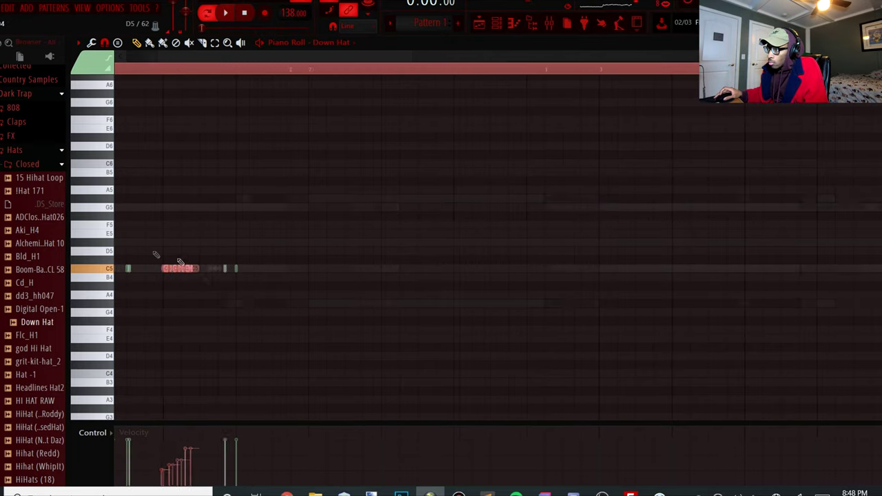
{"action": "scroll", "coordinate": [162, 263], "scroll_direction": "down", "scroll_amount": 3}
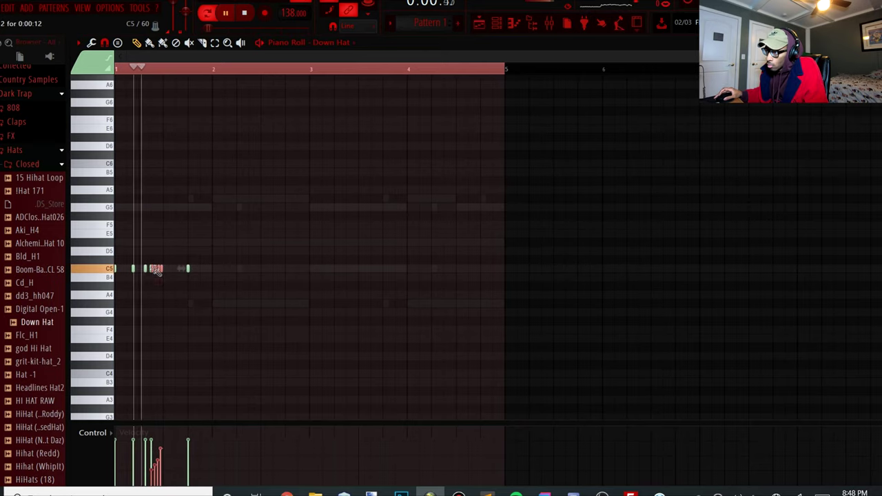
{"action": "scroll", "coordinate": [149, 268], "scroll_direction": "up", "scroll_amount": 3}
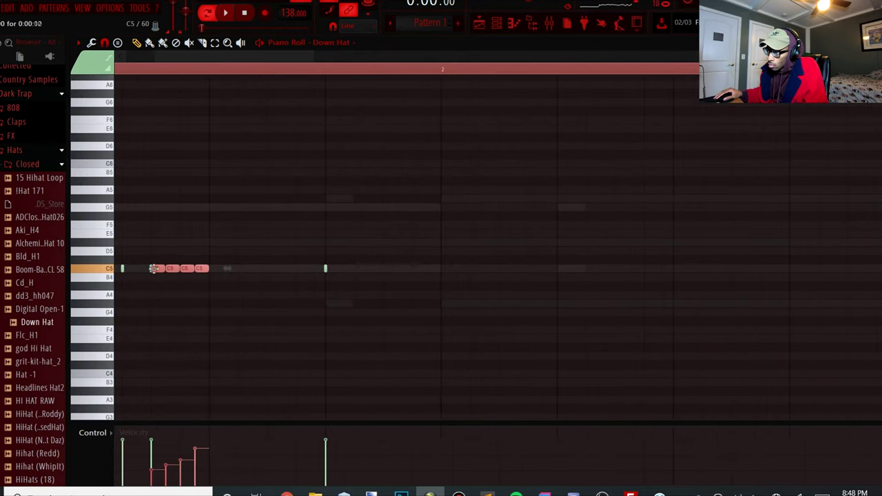
{"action": "scroll", "coordinate": [127, 248], "scroll_direction": "up", "scroll_amount": 1}
{"action": "scroll", "coordinate": [138, 207], "scroll_direction": "down", "scroll_amount": 2}
{"action": "key", "text": "space"}
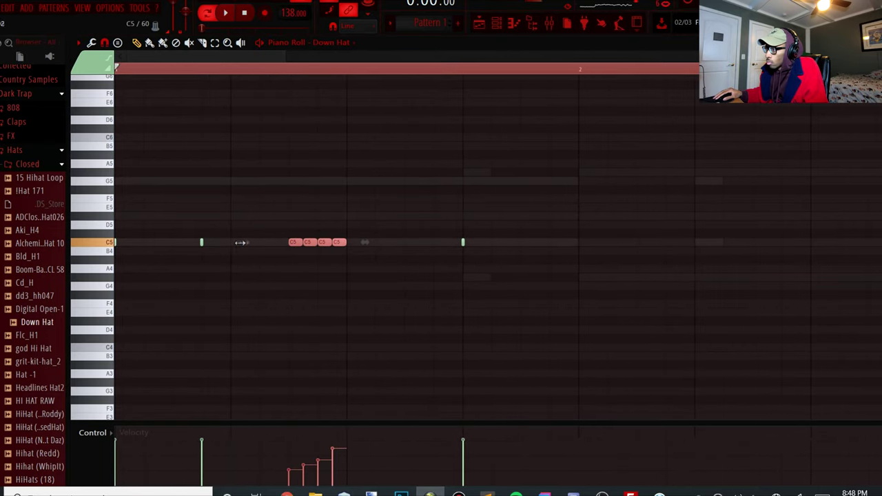
Move the four-note roll one step earlier, to the sixth step of bar 1, and play it back.
{"action": "key", "text": "space"}
{"action": "left_click_drag", "start_coordinate": [295, 241], "coordinate": [260, 243]}
{"action": "key", "text": "space"}
{"action": "key", "text": "space"}
{"action": "key", "text": "space"}
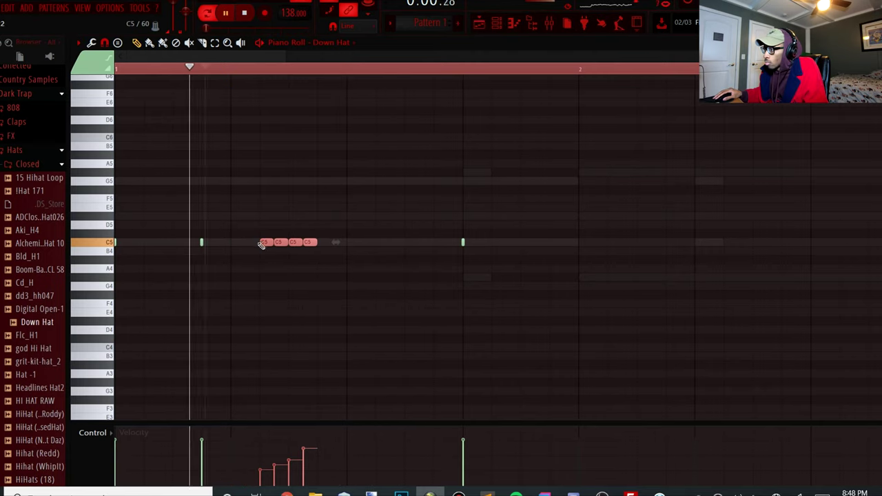
{"action": "key", "text": "space"}
Add C5 hits on the eleventh step of bar 1 and the first step of bar 2 while checking the rhythm.
{"action": "scroll", "coordinate": [311, 217], "scroll_direction": "down", "scroll_amount": 7}
{"action": "scroll", "coordinate": [157, 186], "scroll_direction": "up", "scroll_amount": 3}
{"action": "key", "text": "space"}
{"action": "scroll", "coordinate": [162, 191], "scroll_direction": "up", "scroll_amount": 2}
{"action": "key", "text": "space"}
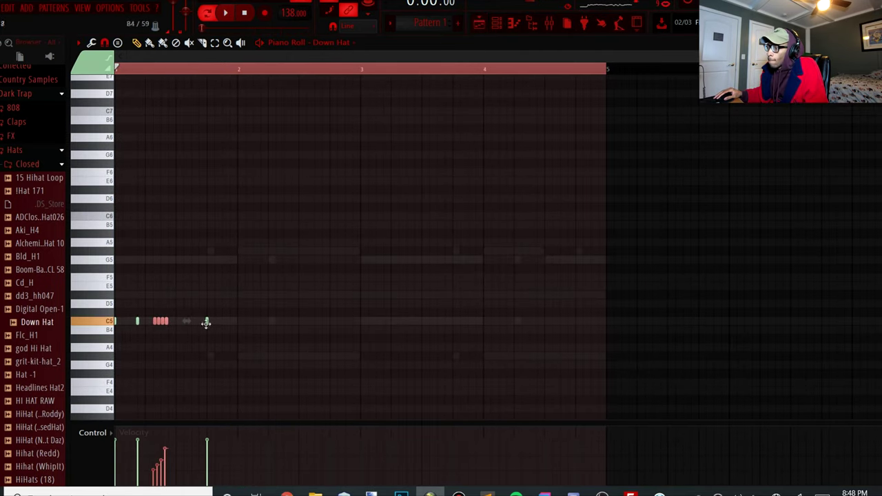
{"action": "key", "text": "space"}
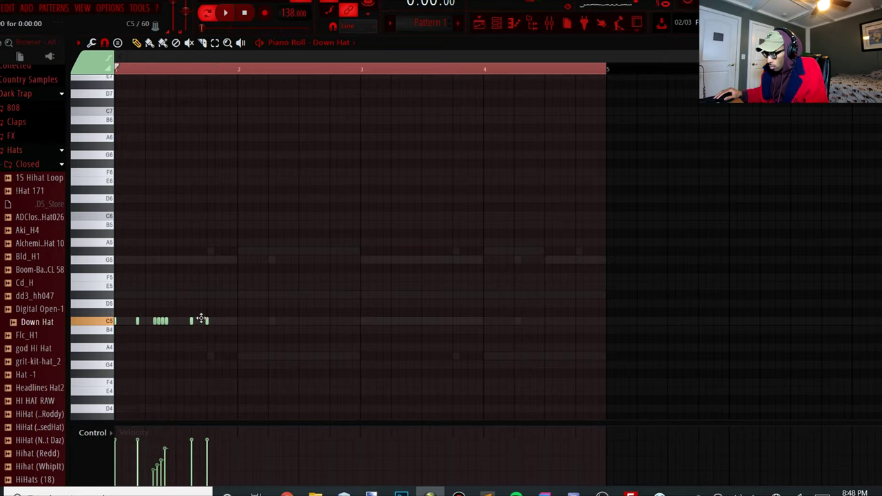
{"action": "left_click", "coordinate": [238, 322]}
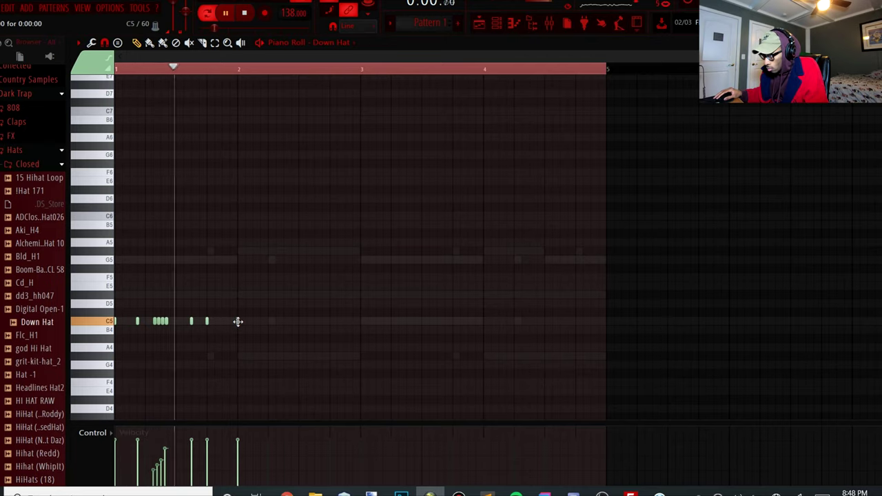
Try several positions for the second hit of bar 2 and place it on the fourth step.
{"action": "mouse_move", "coordinate": [274, 322]}
{"action": "left_mouse_down"}
{"action": "mouse_move", "coordinate": [237, 322]}
{"action": "mouse_move", "coordinate": [258, 324]}
{"action": "left_mouse_up"}
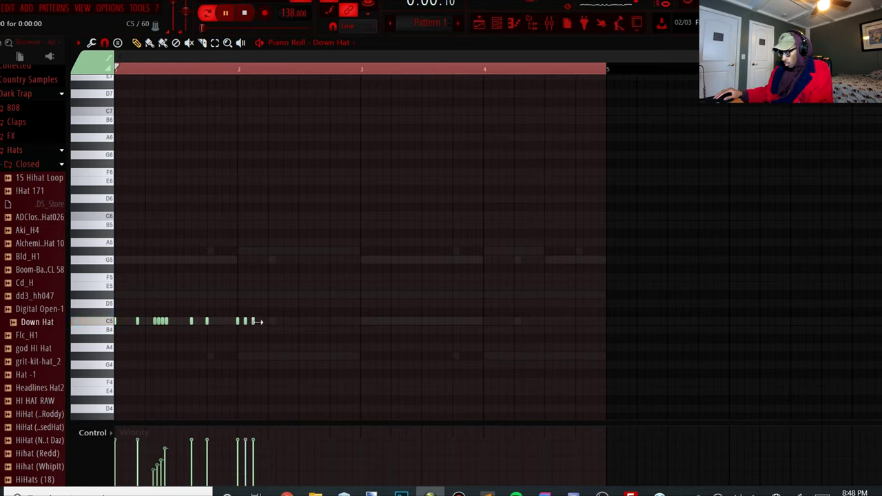
{"action": "left_click", "coordinate": [266, 322]}
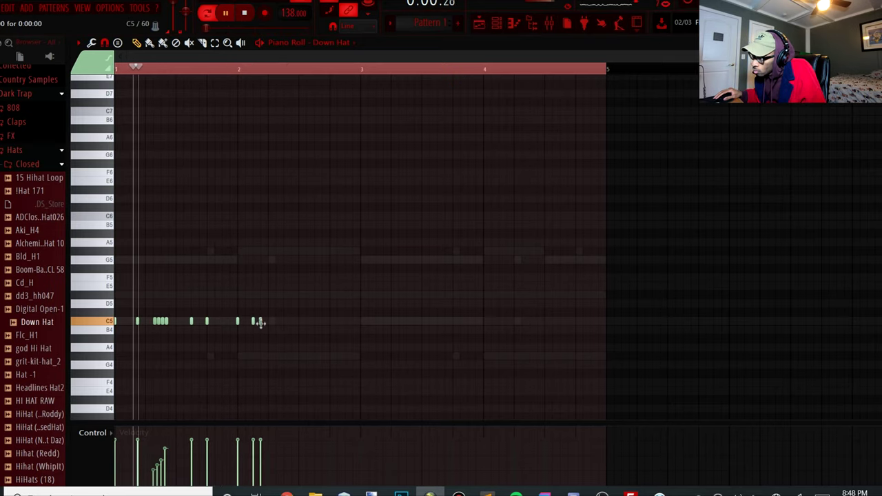
{"action": "scroll", "coordinate": [239, 322], "scroll_direction": "up", "scroll_amount": 5}
{"action": "scroll", "coordinate": [290, 273], "scroll_direction": "down", "scroll_amount": 1}
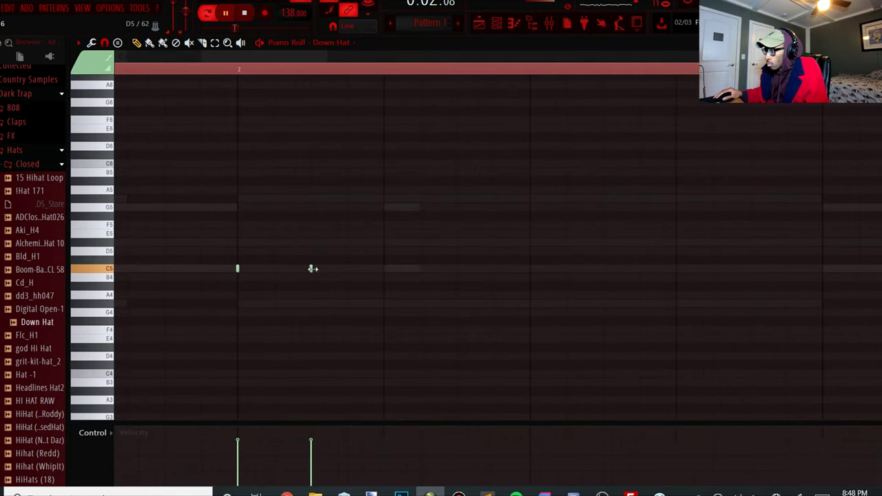
{"action": "scroll", "coordinate": [342, 274], "scroll_direction": "down", "scroll_amount": 5}
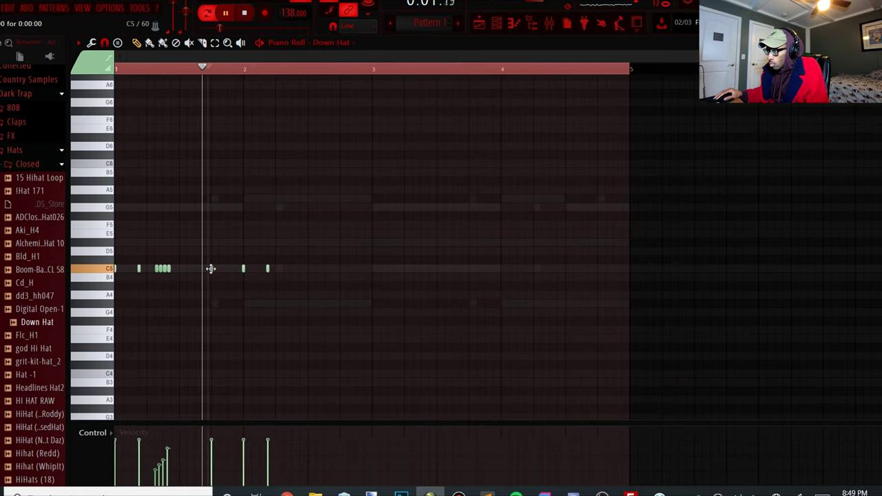
Place the late bar 1 hits on the eleventh and fifteenth steps and a bar 2 hit on the seventh step.
{"action": "left_click_drag", "start_coordinate": [211, 269], "coordinate": [198, 268]}
{"action": "key", "text": "space"}
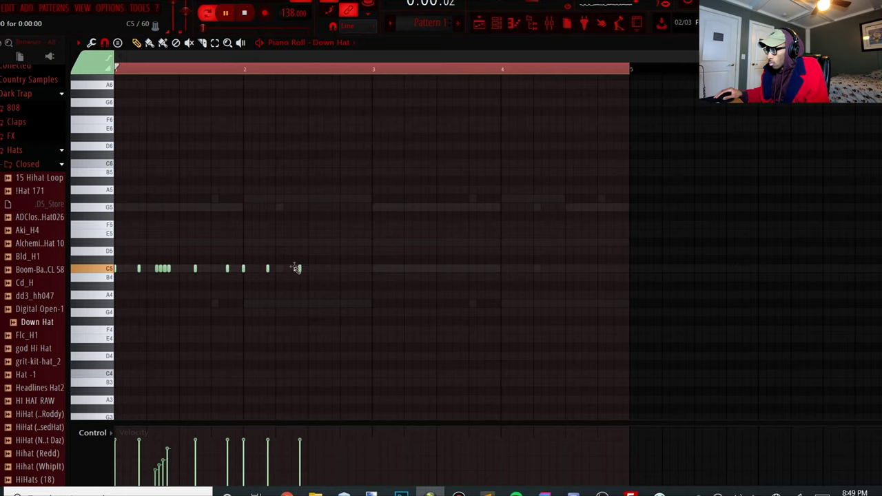
{"action": "scroll", "coordinate": [307, 267], "scroll_direction": "up", "scroll_amount": 3}
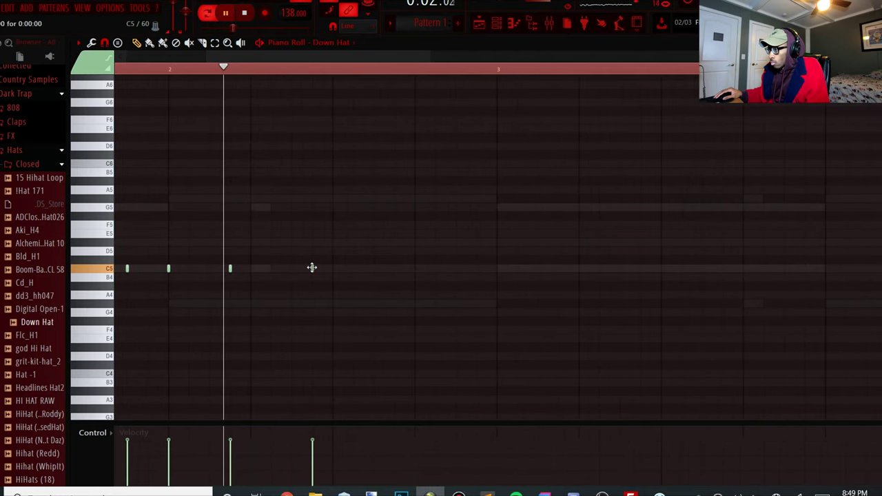
{"action": "key", "text": "space"}
{"action": "left_click_drag", "start_coordinate": [312, 268], "coordinate": [290, 269]}
{"action": "scroll", "coordinate": [293, 268], "scroll_direction": "down", "scroll_amount": 4}
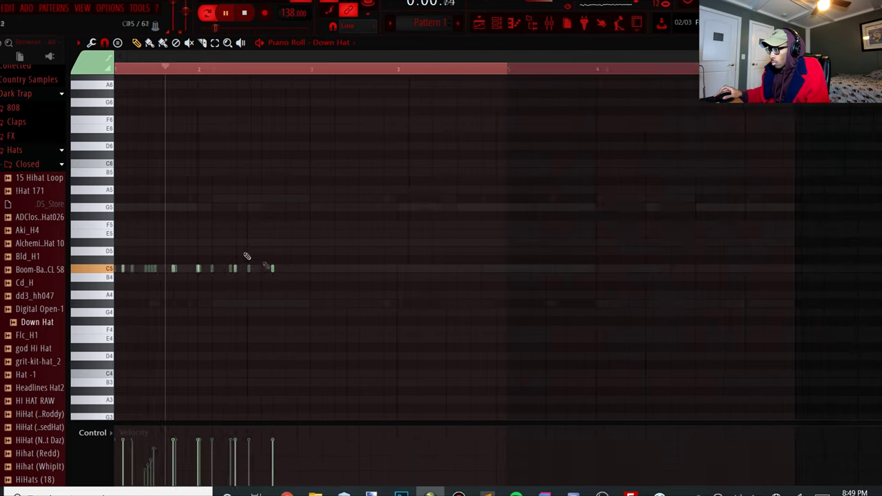
Duplicate the Down Hat notes from bars 1–2 into bars 3–4.
{"action": "key", "text": "space"}
{"action": "left_click_drag", "start_coordinate": [267, 280], "coordinate": [115, 233]}
{"action": "key", "text": "space"}
{"action": "mouse_move", "coordinate": [154, 270]}
{"action": "left_mouse_down"}
{"action": "mouse_move", "coordinate": [428, 275]}
{"action": "mouse_move", "coordinate": [338, 273]}
{"action": "mouse_move", "coordinate": [348, 275]}
{"action": "left_mouse_up"}
Add C5 hits on the eleventh and thirteenth steps of bar 2 and play the pattern back.
{"action": "left_click", "coordinate": [285, 269]}
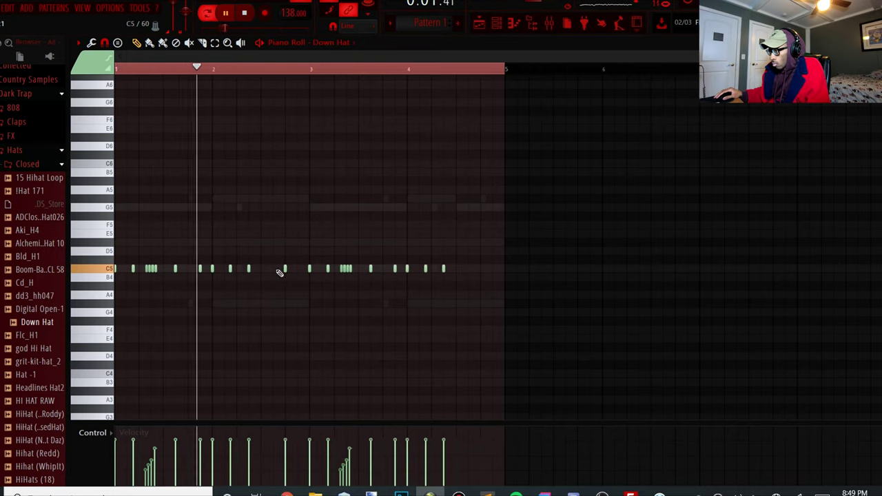
{"action": "left_click", "coordinate": [272, 268]}
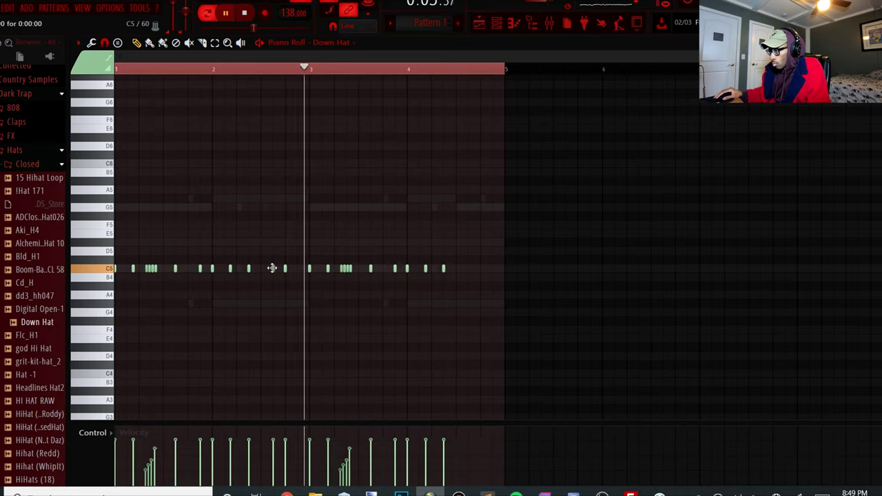
{"action": "left_click", "coordinate": [309, 269]}
{"action": "key", "text": "space"}
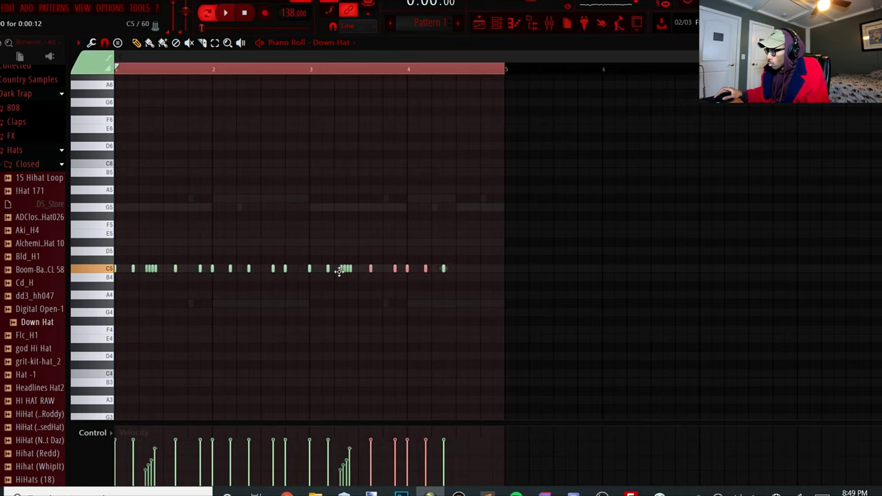
Replace bar 3's four-note roll with one louder hit on the sixth step and add a C5 hit on the ninth step.
{"action": "scroll", "coordinate": [339, 271], "scroll_direction": "up", "scroll_amount": 4}
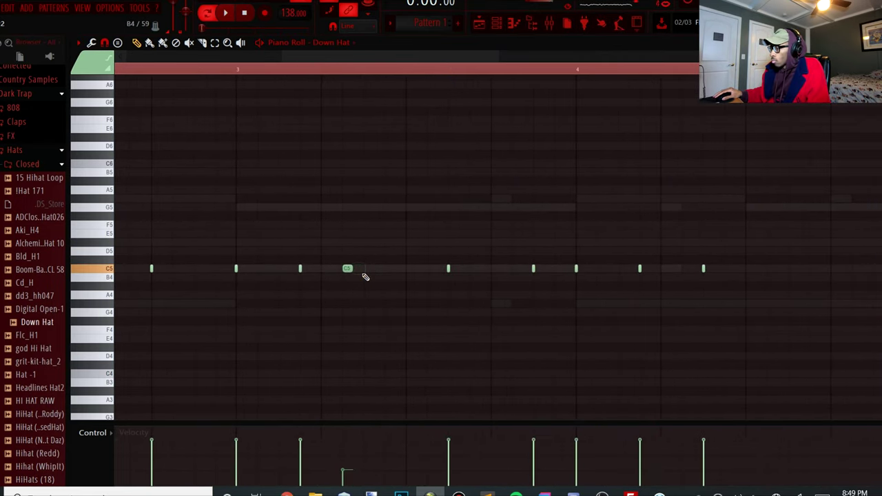
{"action": "scroll", "coordinate": [240, 270], "scroll_direction": "down", "scroll_amount": 4}
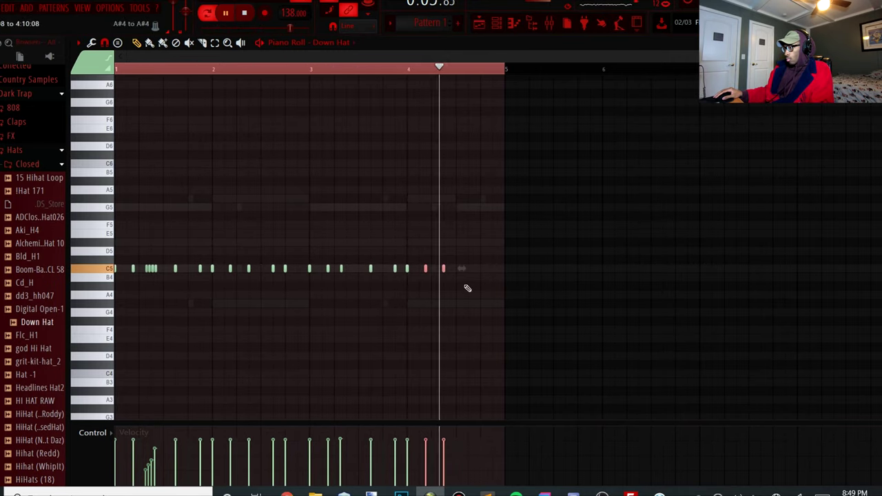
{"action": "left_click", "coordinate": [357, 268]}
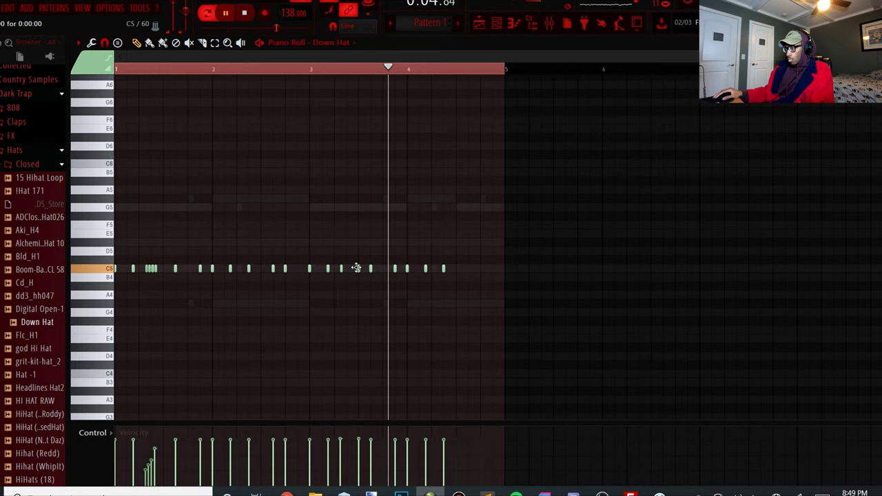
{"action": "key", "text": "space"}
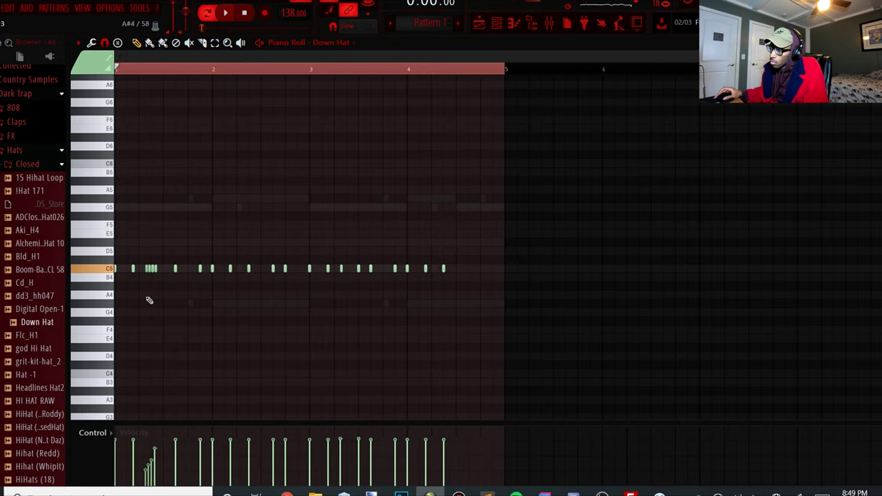
Play the hi-hat pattern back and shift bar 2's last hit from the thirteenth to the fifteenth step.
{"action": "scroll", "coordinate": [149, 300], "scroll_direction": "up", "scroll_amount": 5}
{"action": "scroll", "coordinate": [152, 299], "scroll_direction": "down", "scroll_amount": 3}
{"action": "key", "text": "space"}
{"action": "scroll", "coordinate": [158, 288], "scroll_direction": "down", "scroll_amount": 5}
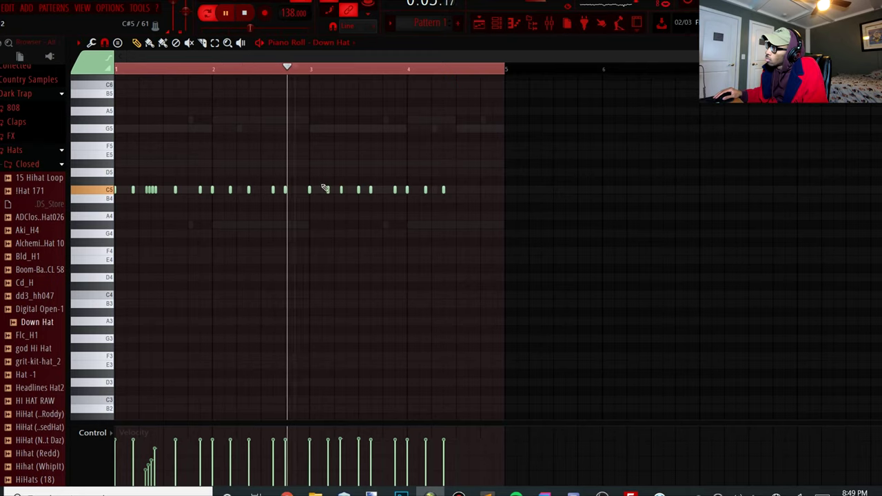
{"action": "key", "text": "space"}
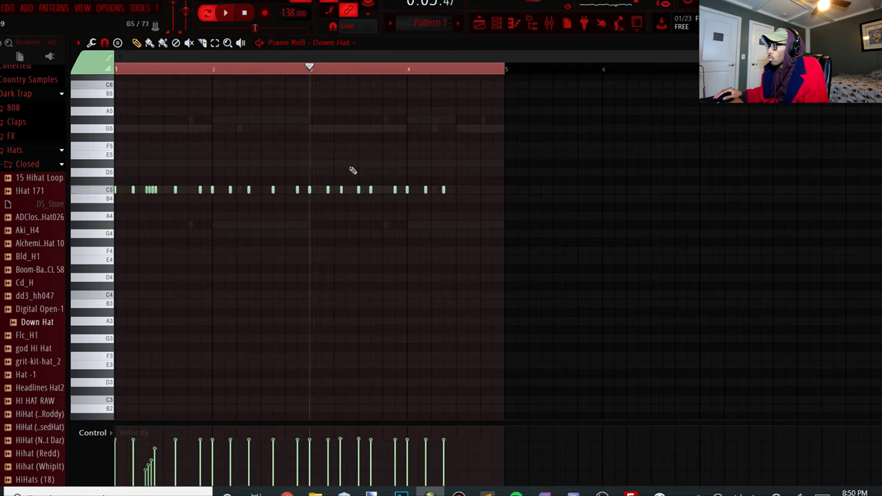
Remove bar 3's eleventh-step hit, keeping one on the ninth step, and add a C5 hit on bar 4's eleventh step.
{"action": "key", "text": "space"}
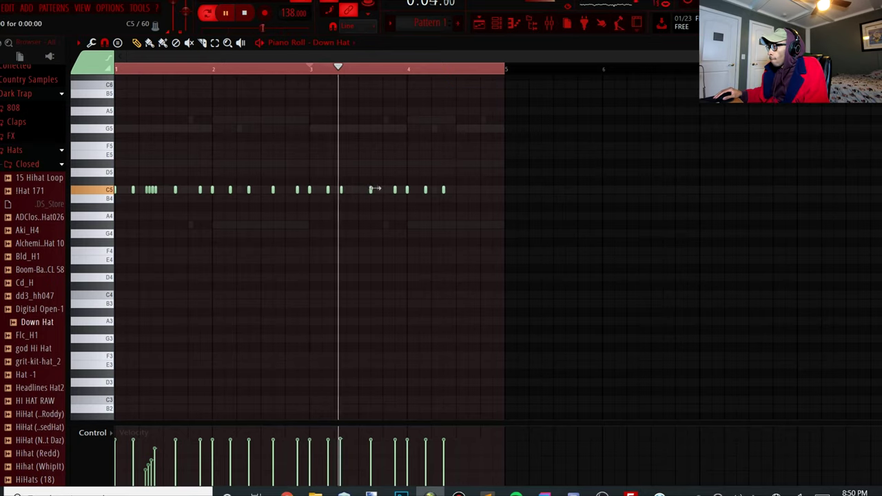
{"action": "left_click_drag", "start_coordinate": [369, 189], "coordinate": [361, 191]}
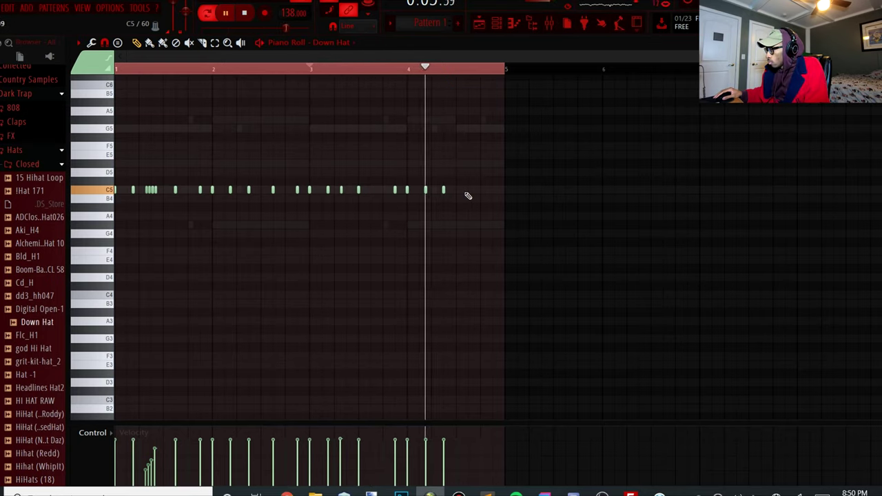
{"action": "key", "text": "space"}
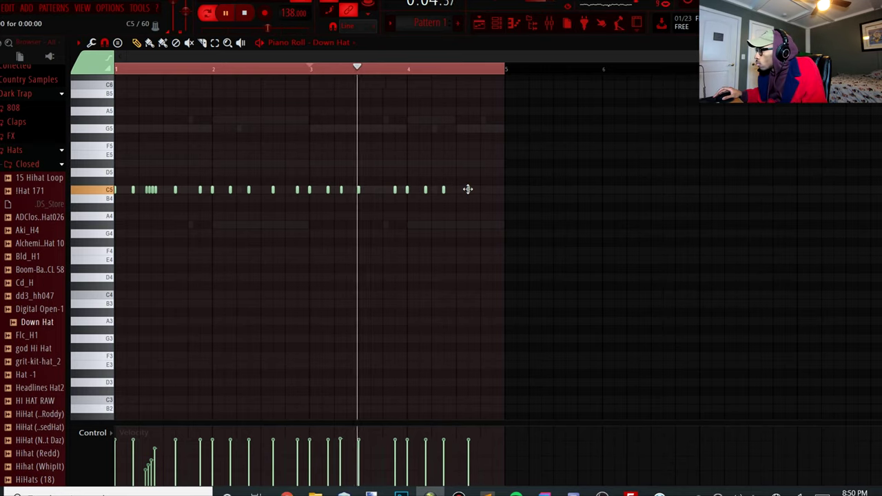
{"action": "scroll", "coordinate": [469, 189], "scroll_direction": "up", "scroll_amount": 2}
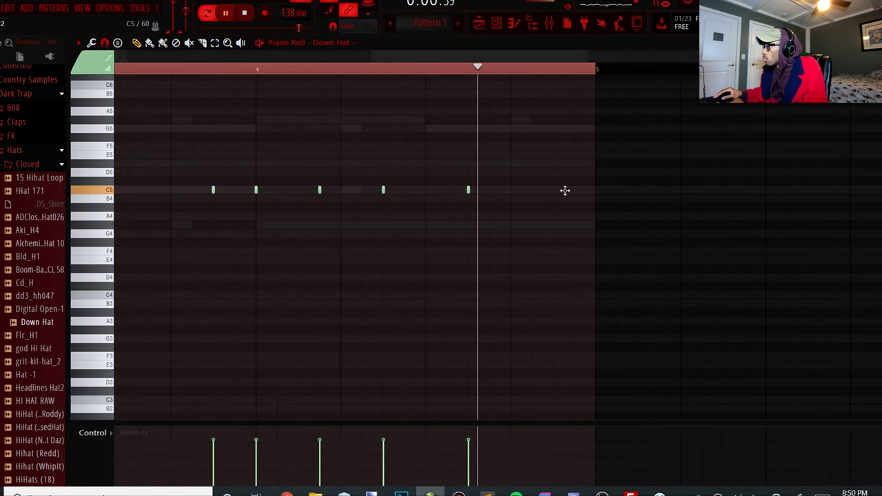